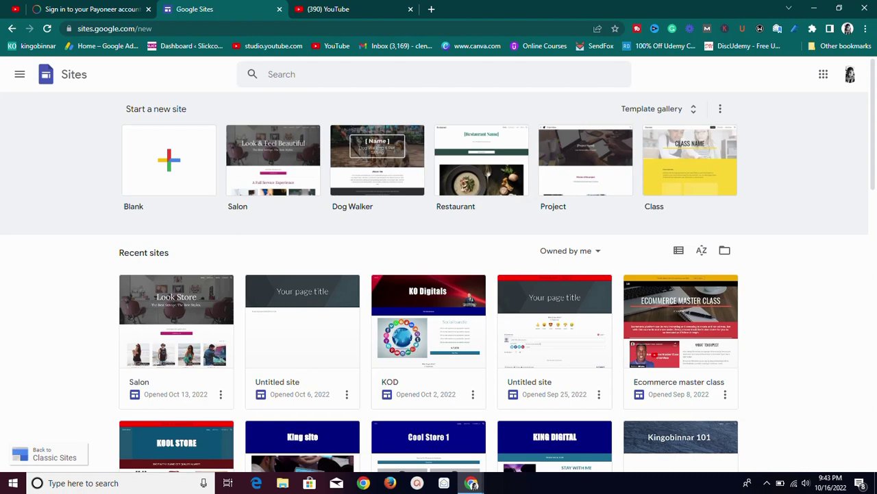
Browse the recent sites list and open the Untitled site from Oct 6 in the editor.
{"action": "scroll", "coordinate": [596, 442], "scroll_direction": "down", "scroll_amount": 3}
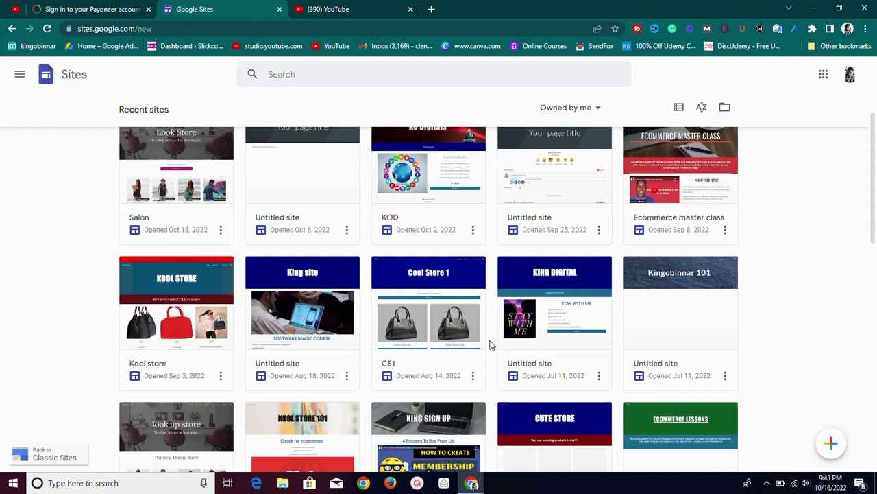
{"action": "scroll", "coordinate": [528, 411], "scroll_direction": "down", "scroll_amount": 2}
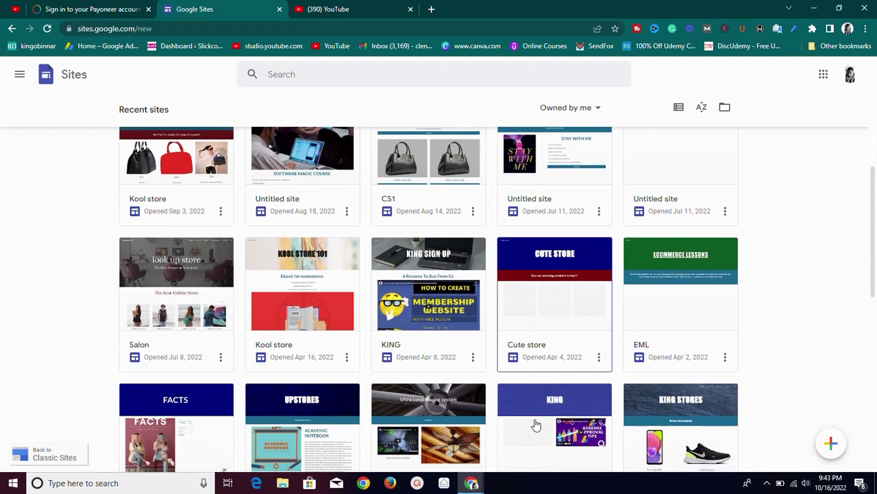
{"action": "scroll", "coordinate": [569, 409], "scroll_direction": "down", "scroll_amount": 2}
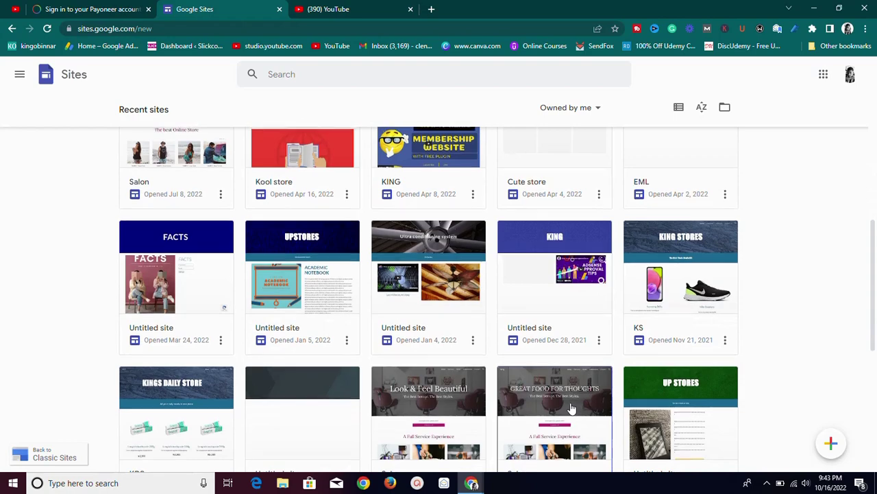
{"action": "scroll", "coordinate": [570, 401], "scroll_direction": "up", "scroll_amount": 6}
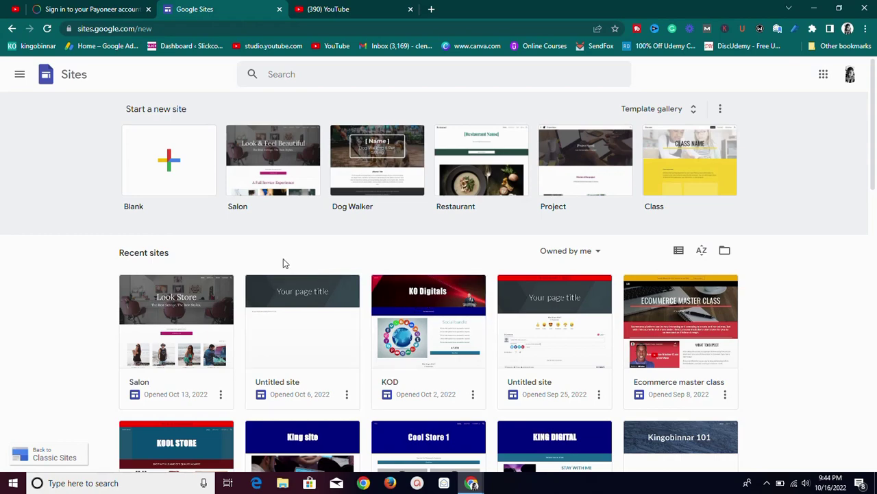
{"action": "scroll", "coordinate": [370, 264], "scroll_direction": "down", "scroll_amount": 7}
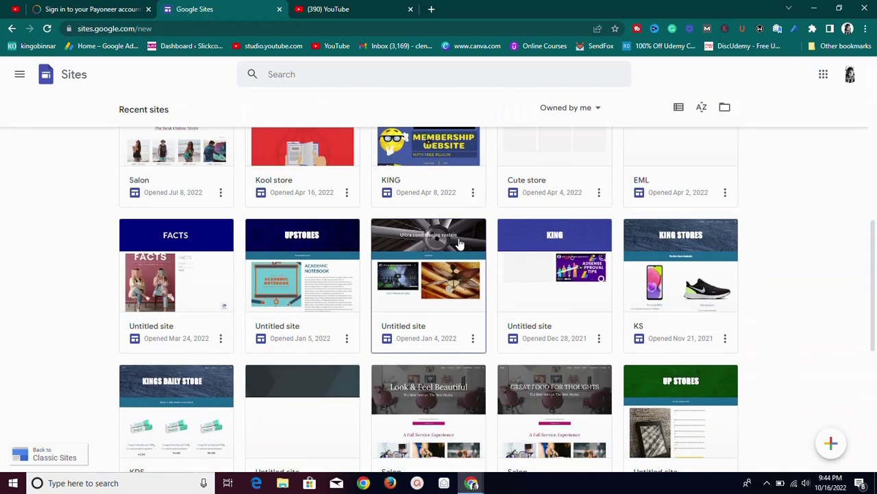
{"action": "scroll", "coordinate": [459, 245], "scroll_direction": "down", "scroll_amount": 1}
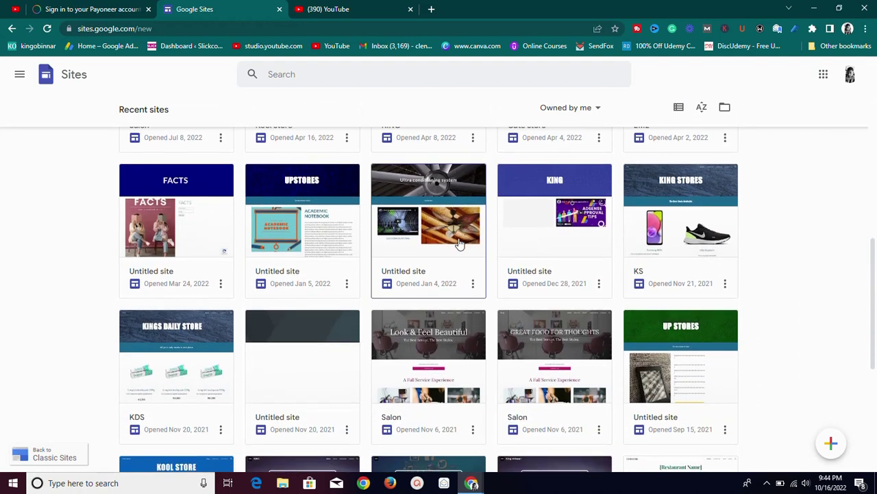
{"action": "scroll", "coordinate": [460, 244], "scroll_direction": "down", "scroll_amount": 3}
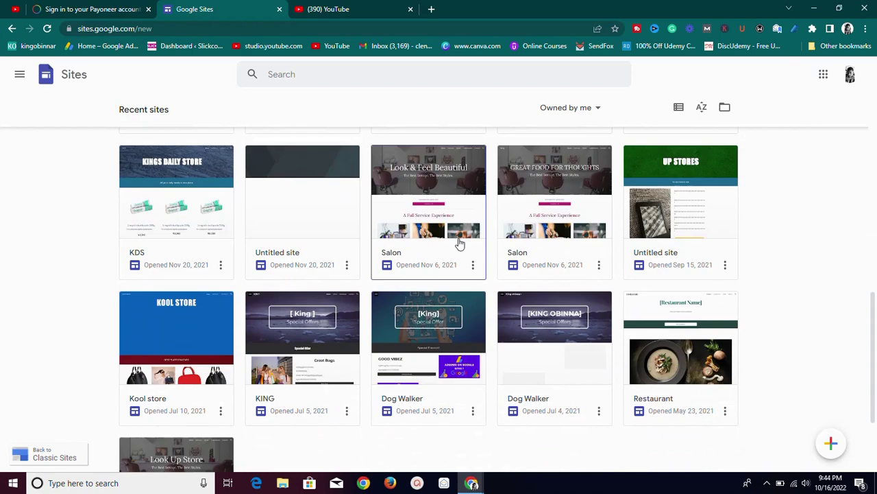
{"action": "scroll", "coordinate": [460, 244], "scroll_direction": "down", "scroll_amount": 3}
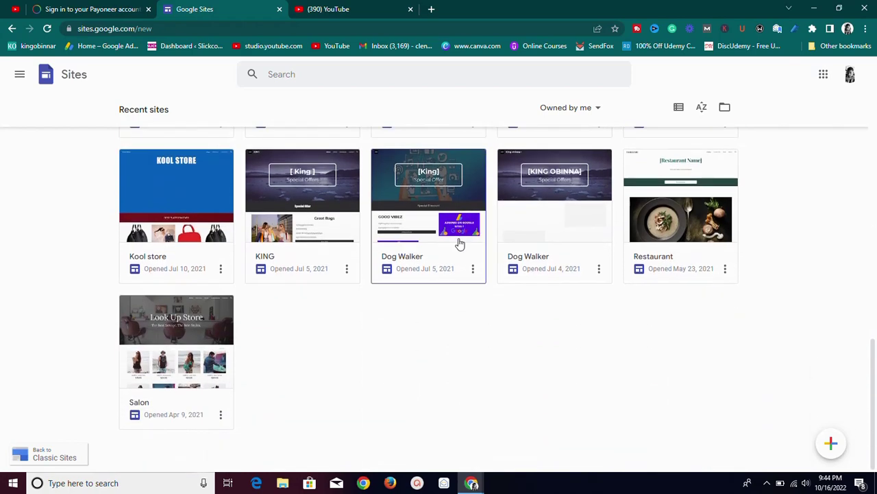
{"action": "scroll", "coordinate": [460, 243], "scroll_direction": "up", "scroll_amount": 15}
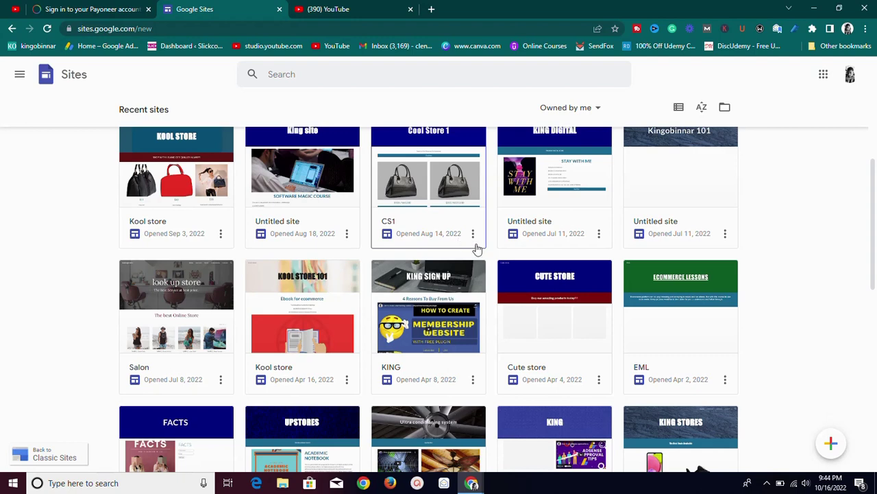
{"action": "scroll", "coordinate": [538, 267], "scroll_direction": "up", "scroll_amount": 4}
{"action": "scroll", "coordinate": [538, 267], "scroll_direction": "up", "scroll_amount": 1}
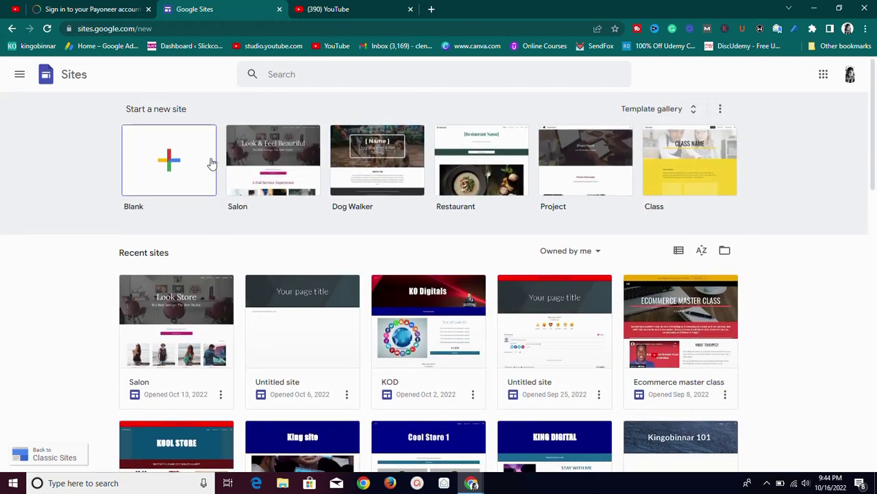
{"action": "left_click", "coordinate": [325, 323]}
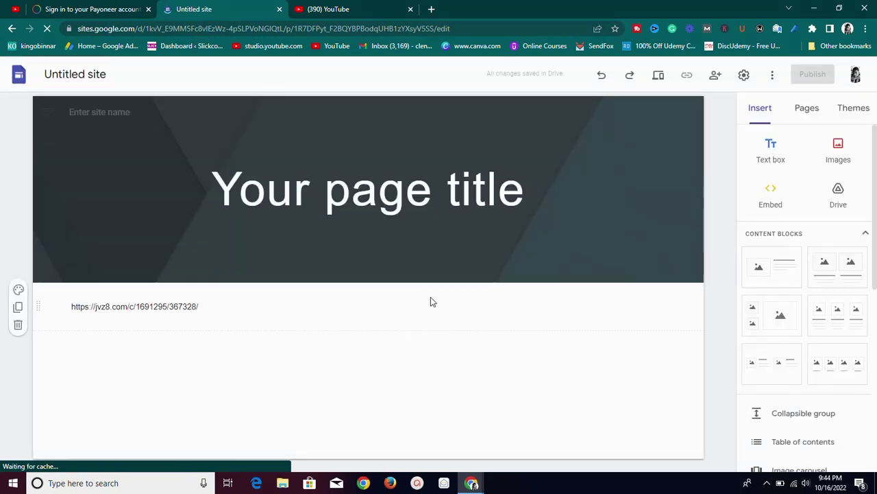
Edit the page title and affiliate link text box, removing stray typed characters, leaving both unchanged.
{"action": "left_click", "coordinate": [383, 203]}
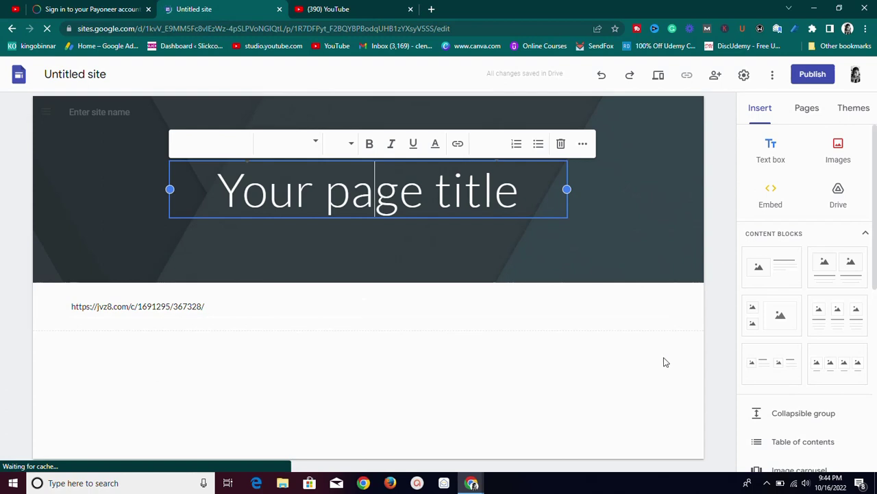
{"action": "left_click", "coordinate": [213, 307]}
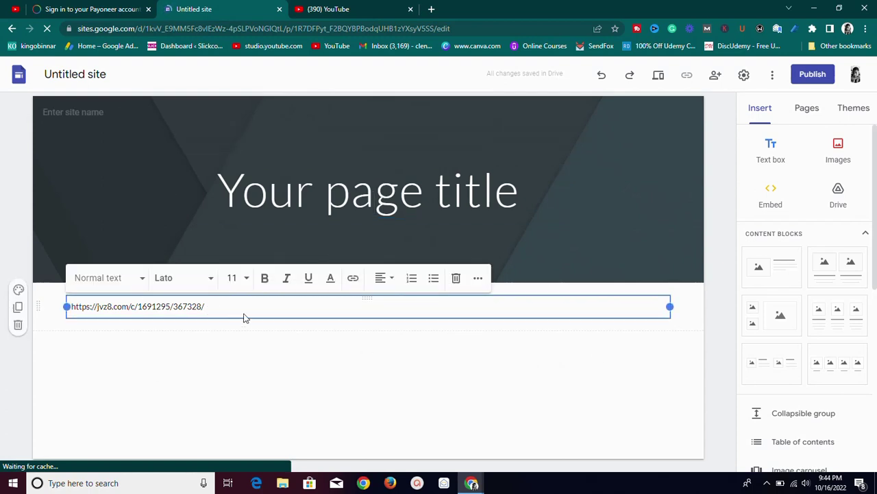
{"action": "type", "text": "jjdjjdjjd"}
{"action": "key", "text": "BackSpace"}
{"action": "key", "text": "BackSpace"}
{"action": "key", "text": "BackSpace"}
{"action": "key", "text": "BackSpace"}
{"action": "key", "text": "BackSpace"}
{"action": "key", "text": "BackSpace"}
{"action": "key", "text": "BackSpace"}
{"action": "key", "text": "BackSpace"}
{"action": "key", "text": "BackSpace"}
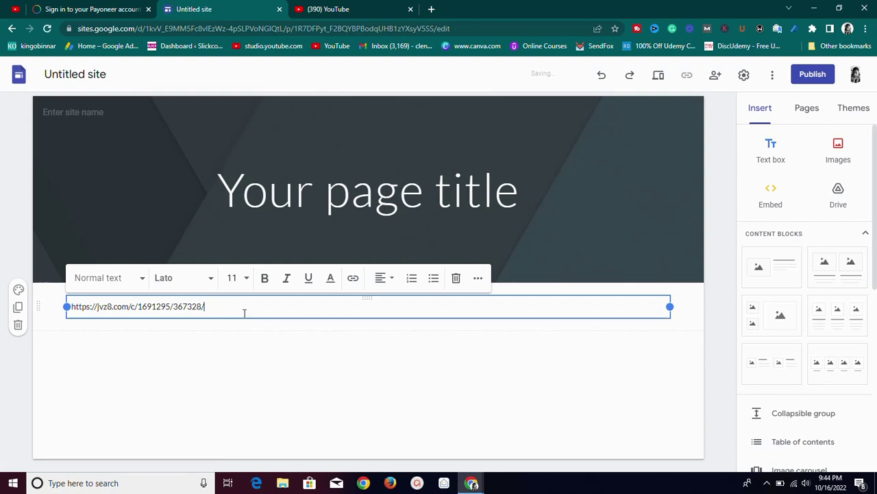
{"action": "left_click", "coordinate": [281, 370]}
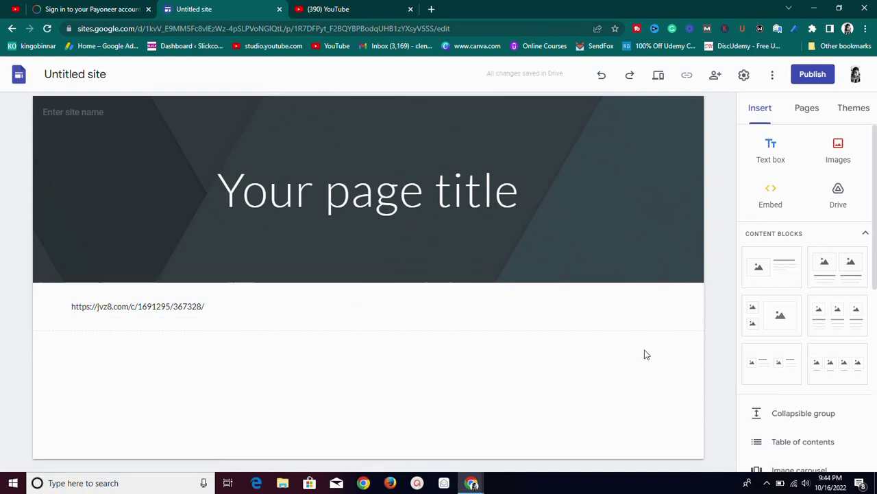
{"action": "double_click", "coordinate": [317, 374]}
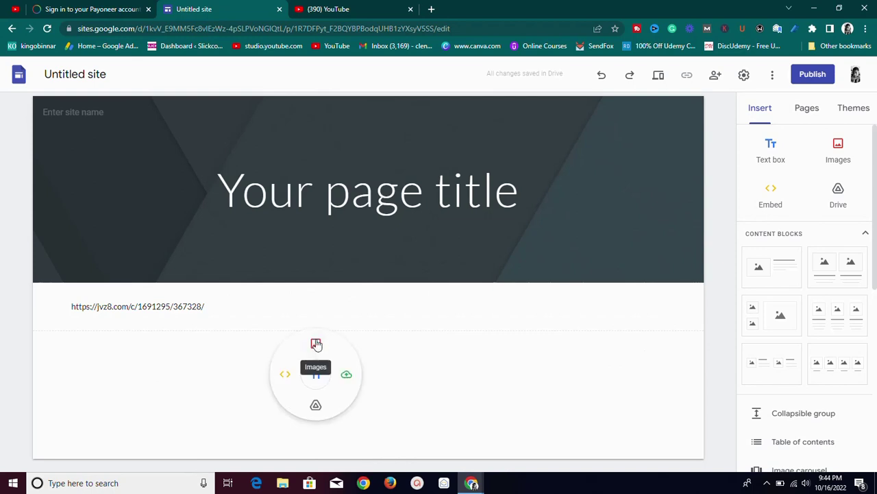
{"action": "left_click", "coordinate": [315, 344]}
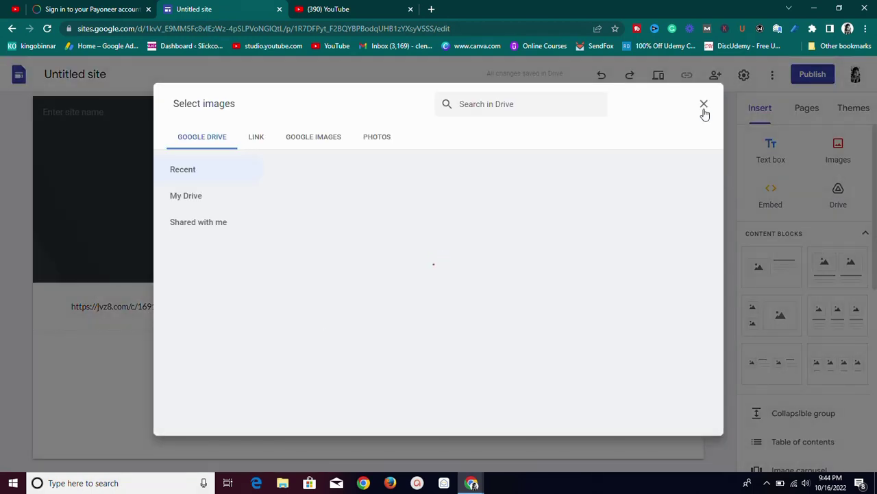
{"action": "left_click", "coordinate": [702, 104]}
{"action": "double_click", "coordinate": [319, 381]}
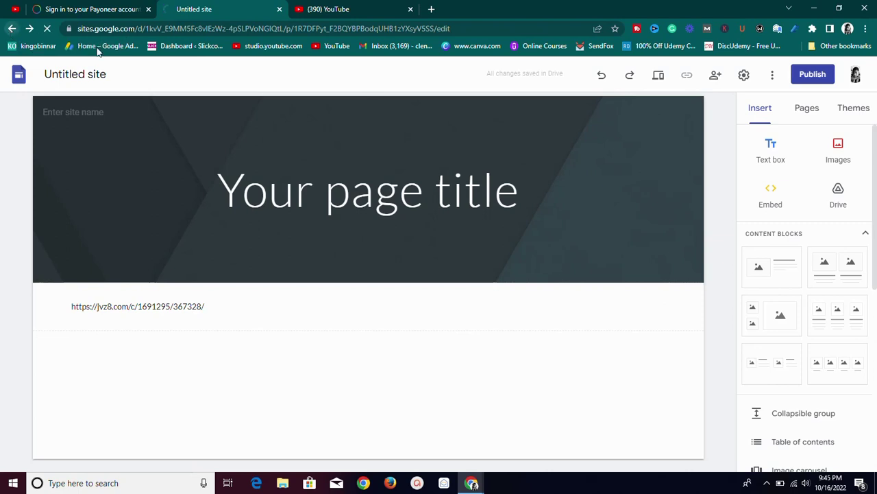
Go back from the site editor to the Google Sites home at sites.google.com/new.
{"action": "left_click", "coordinate": [11, 30]}
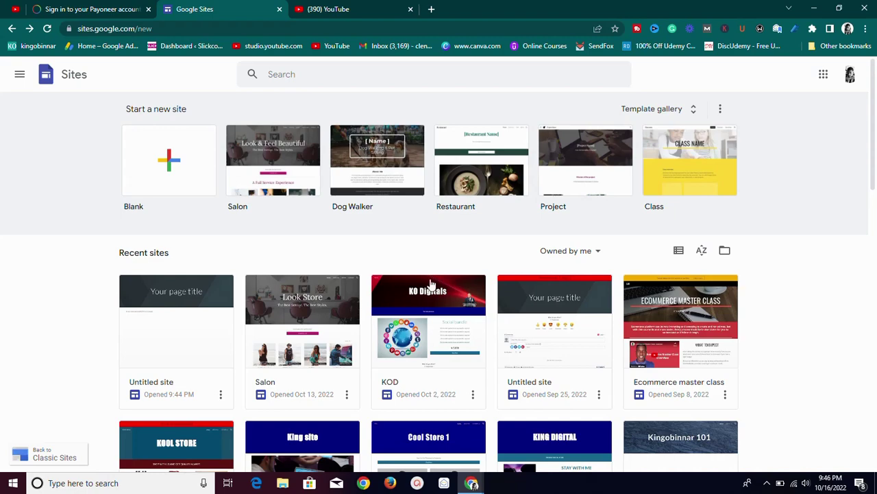
{"action": "scroll", "coordinate": [439, 283], "scroll_direction": "down", "scroll_amount": 4}
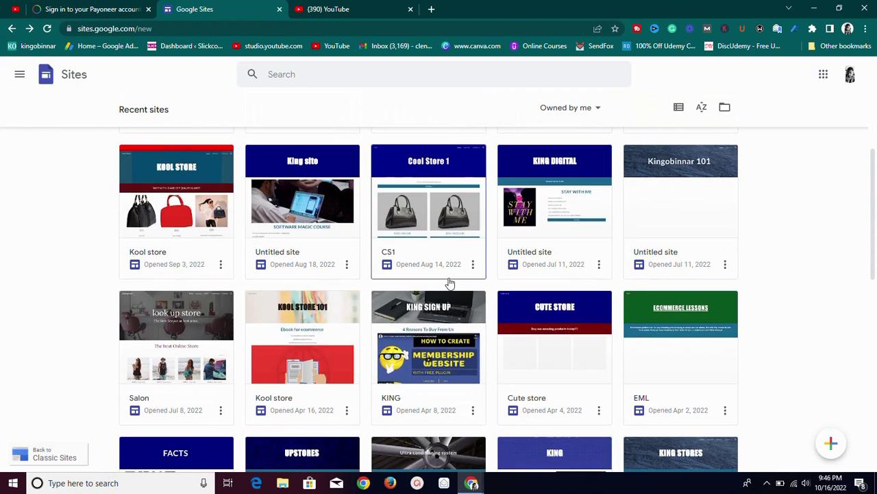
{"action": "scroll", "coordinate": [449, 282], "scroll_direction": "down", "scroll_amount": 3}
{"action": "scroll", "coordinate": [449, 283], "scroll_direction": "up", "scroll_amount": 2}
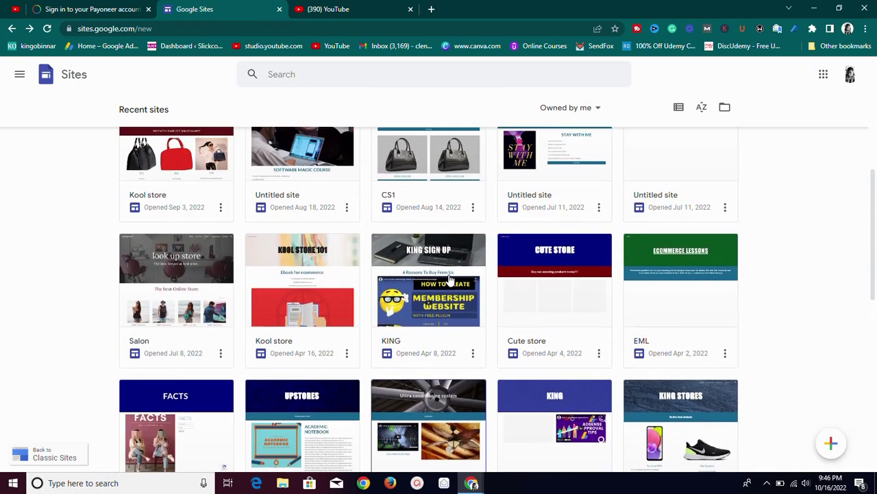
{"action": "scroll", "coordinate": [449, 281], "scroll_direction": "up", "scroll_amount": 2}
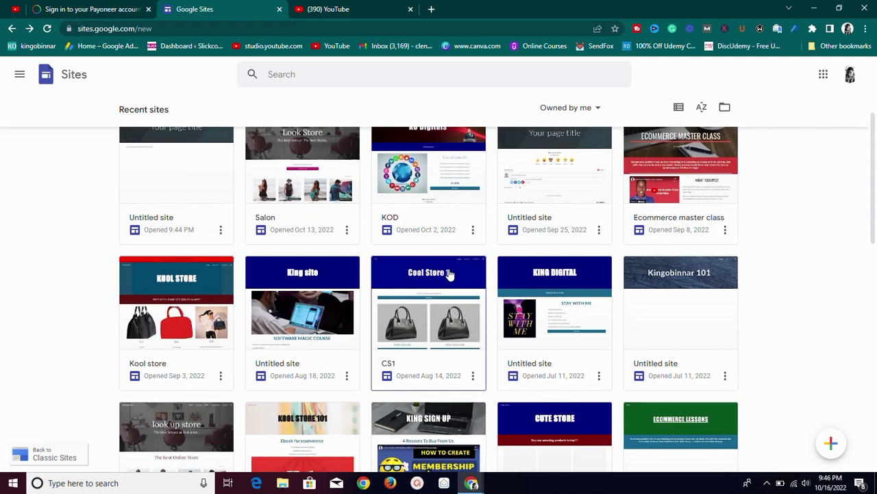
{"action": "scroll", "coordinate": [451, 276], "scroll_direction": "up", "scroll_amount": 2}
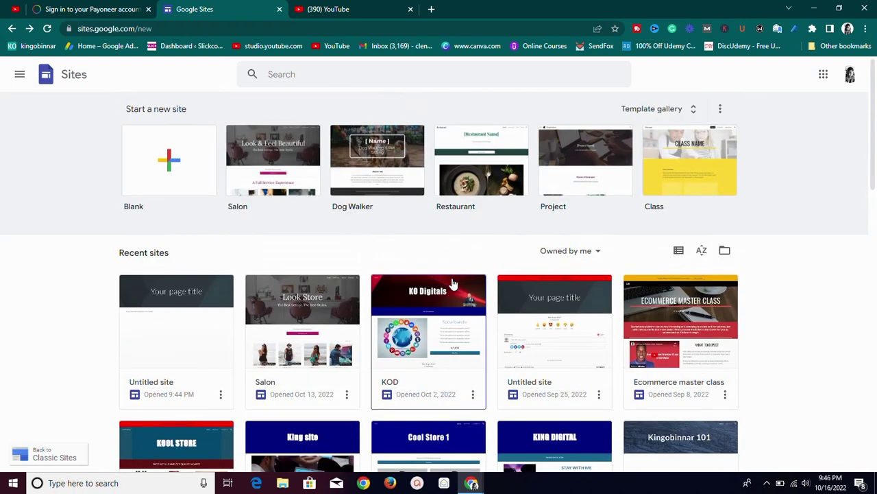
{"action": "scroll", "coordinate": [452, 283], "scroll_direction": "down", "scroll_amount": 5}
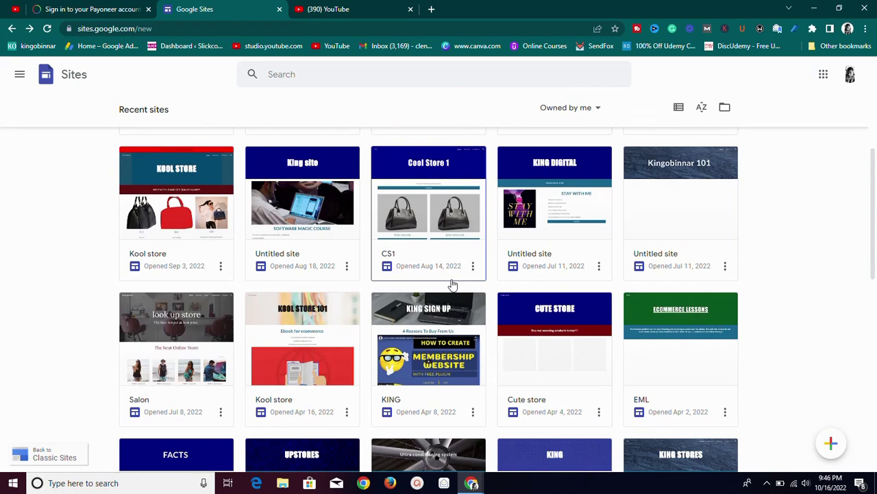
{"action": "scroll", "coordinate": [453, 284], "scroll_direction": "down", "scroll_amount": 3}
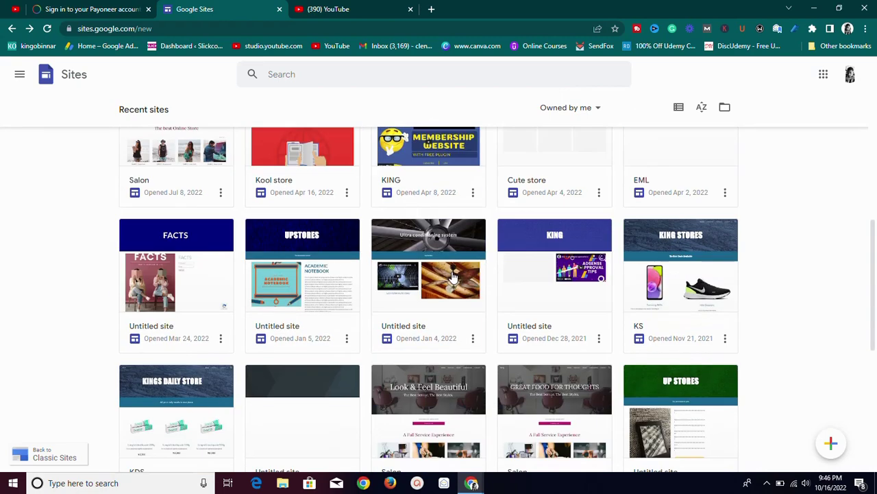
{"action": "scroll", "coordinate": [452, 275], "scroll_direction": "up", "scroll_amount": 4}
{"action": "scroll", "coordinate": [451, 268], "scroll_direction": "up", "scroll_amount": 4}
{"action": "scroll", "coordinate": [451, 267], "scroll_direction": "down", "scroll_amount": 1}
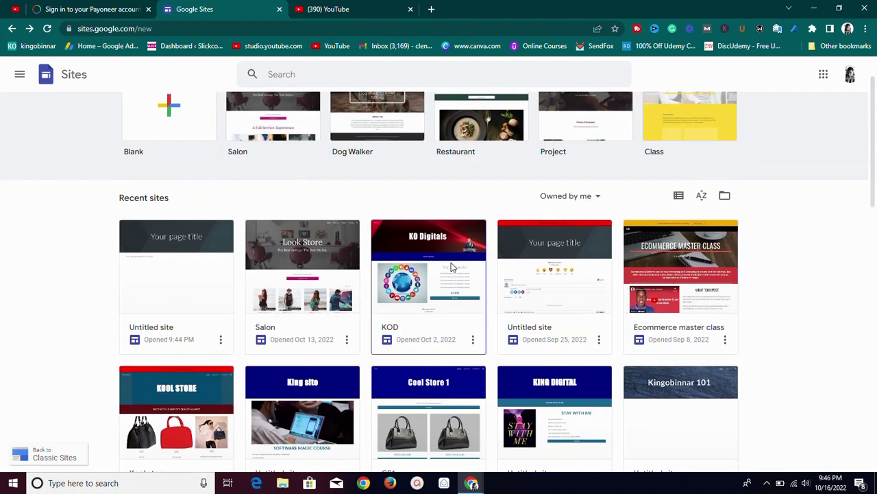
{"action": "scroll", "coordinate": [445, 270], "scroll_direction": "up", "scroll_amount": 1}
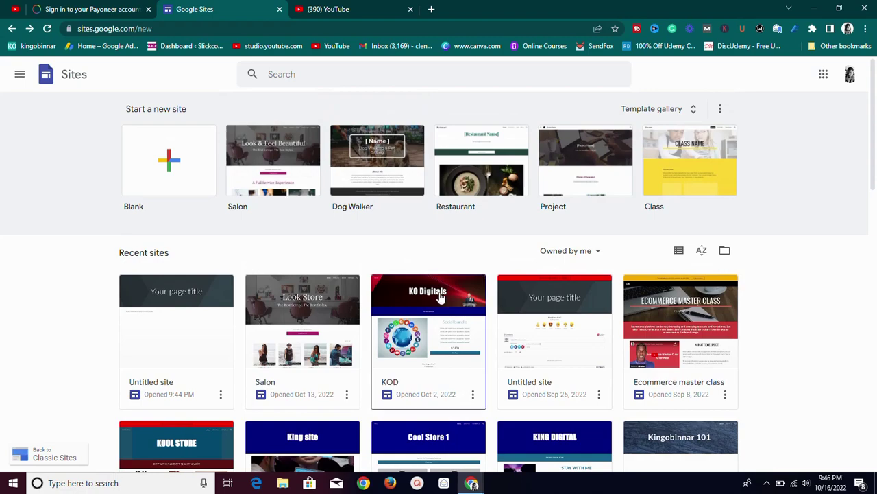
{"action": "scroll", "coordinate": [445, 274], "scroll_direction": "down", "scroll_amount": 3}
{"action": "scroll", "coordinate": [463, 291], "scroll_direction": "up", "scroll_amount": 3}
{"action": "scroll", "coordinate": [539, 336], "scroll_direction": "down", "scroll_amount": 3}
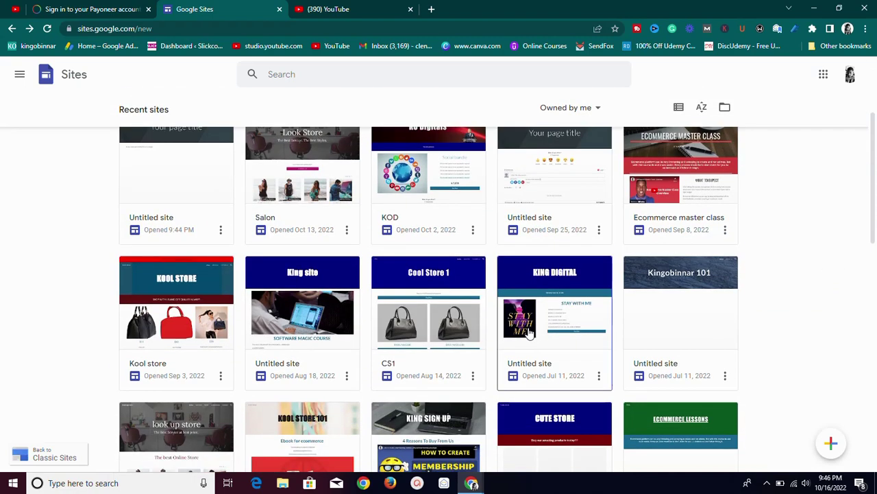